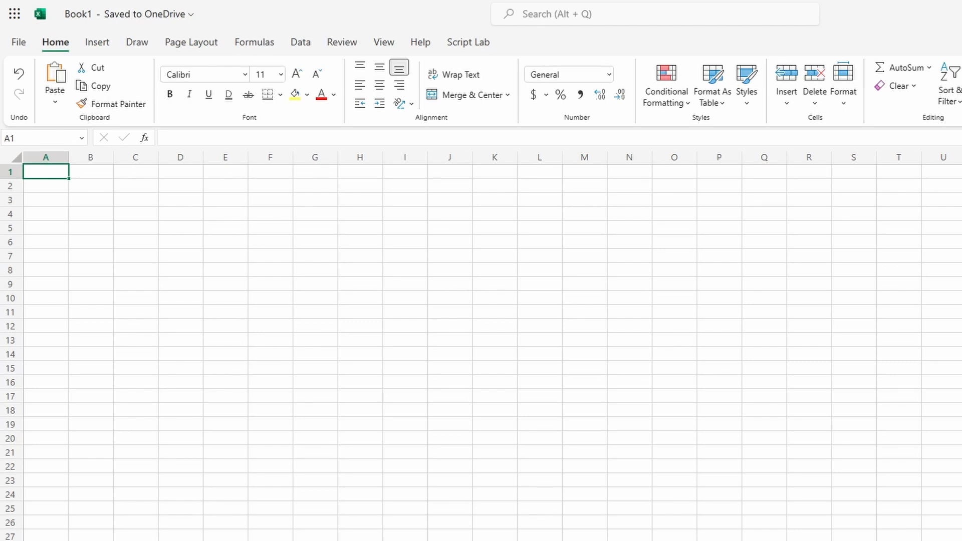
Step: Enter the text "I'm typing something." in cell C5 and leave the cell towards B5
{"action": "left_click", "coordinate": [181, 269]}
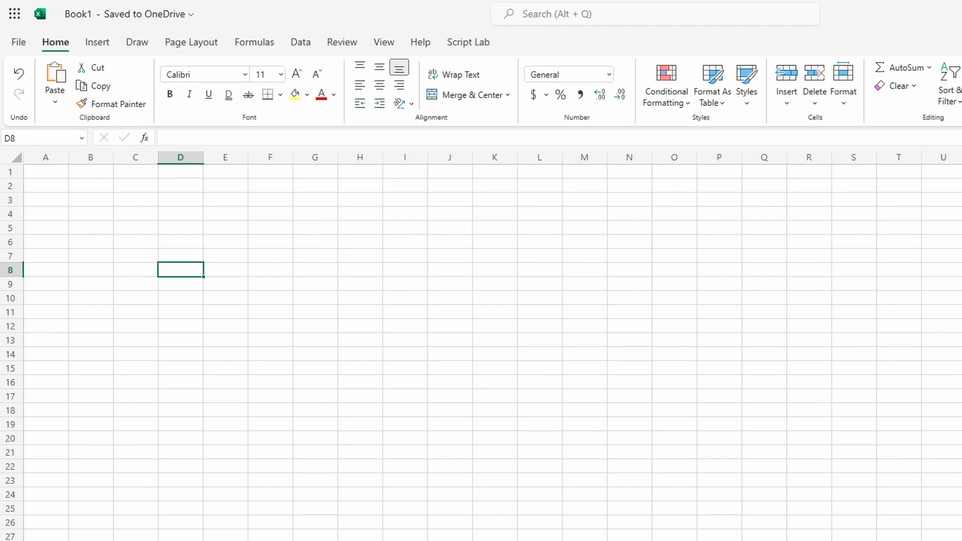
{"action": "left_click", "coordinate": [135, 227]}
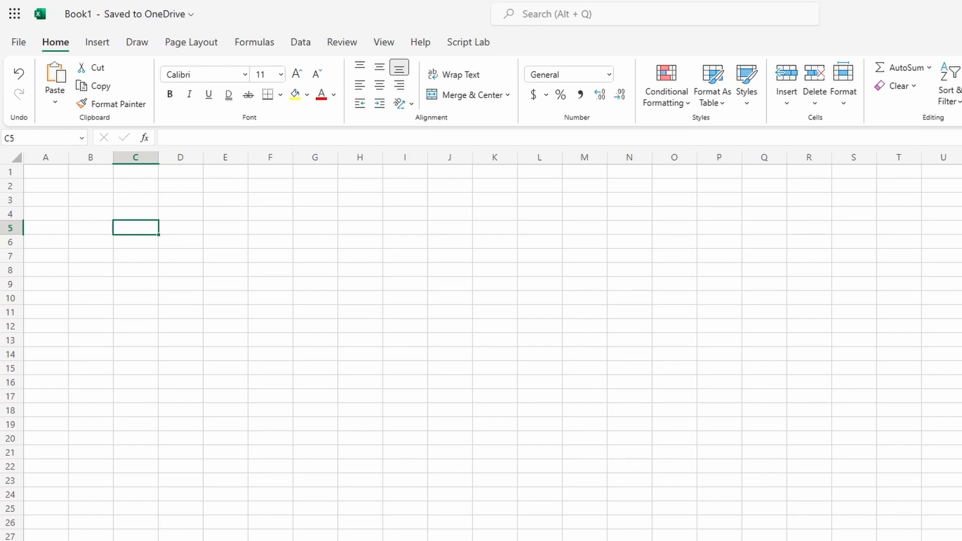
{"action": "type", "text": "I'm"}
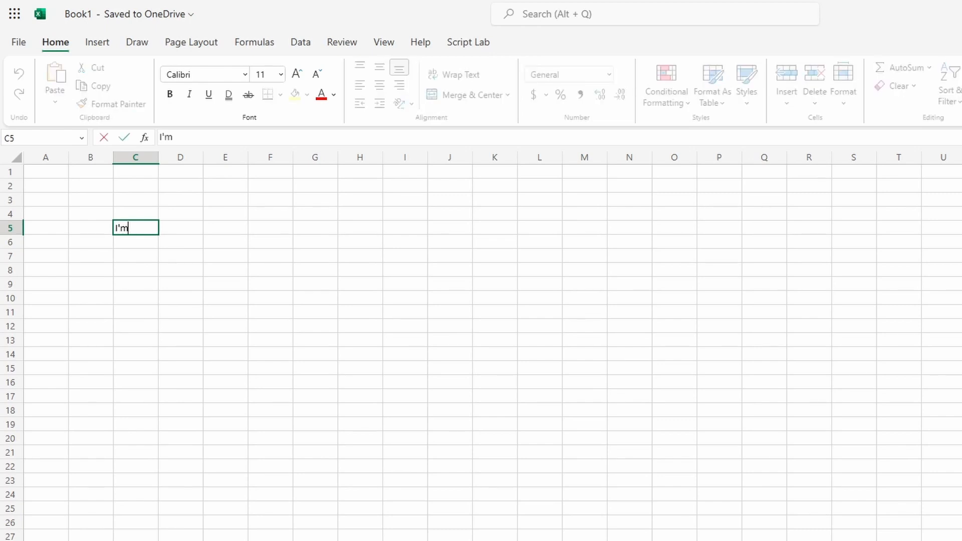
{"action": "type", "text": " typing "}
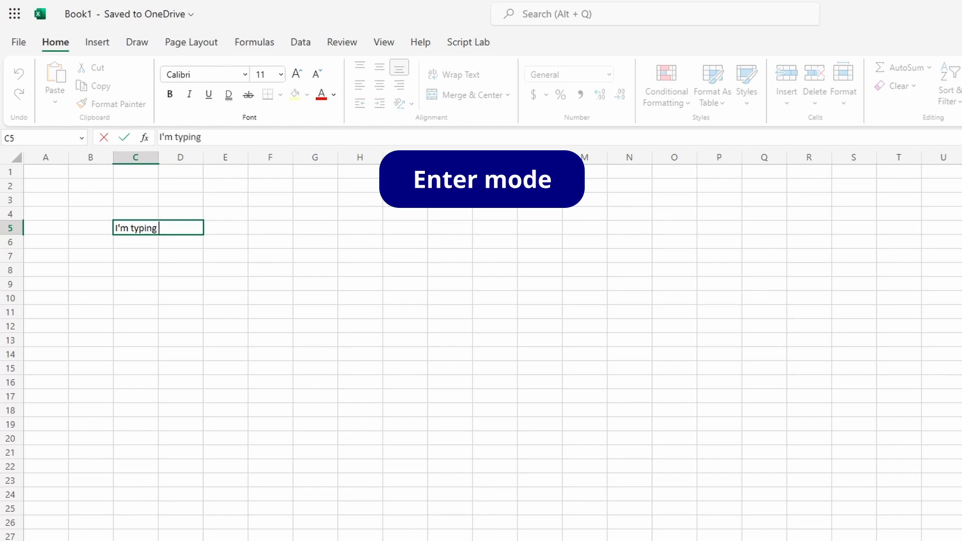
{"action": "type", "text": "something"}
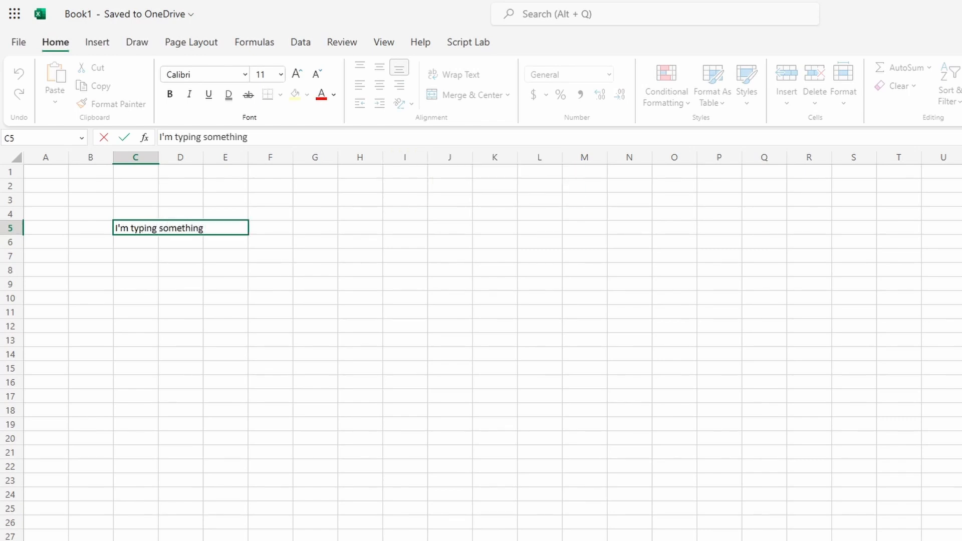
{"action": "type", "text": "."}
{"action": "key", "text": "Left"}
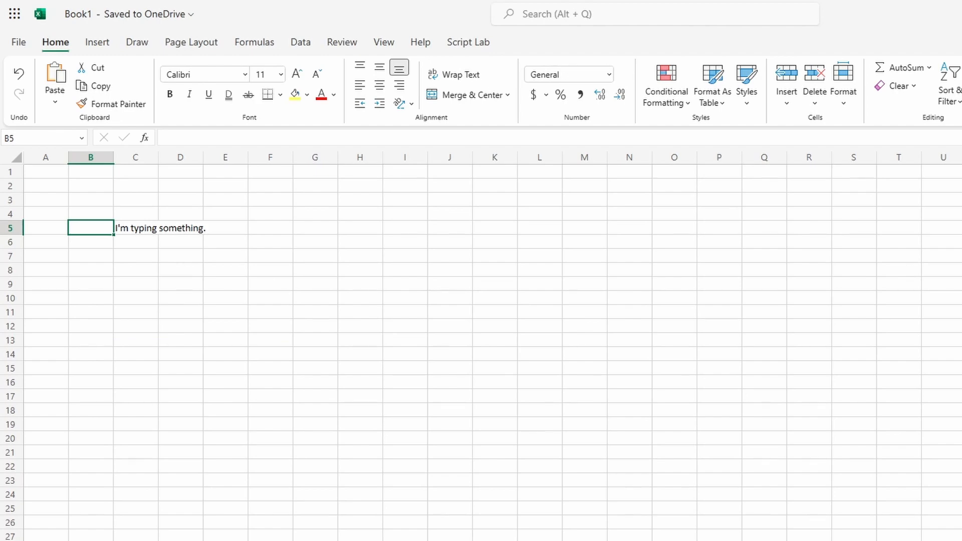
Step: Open blank cell C8 for in-cell editing and enter "I just double clicked this cell. It was blank."
{"action": "double_click", "coordinate": [136, 269]}
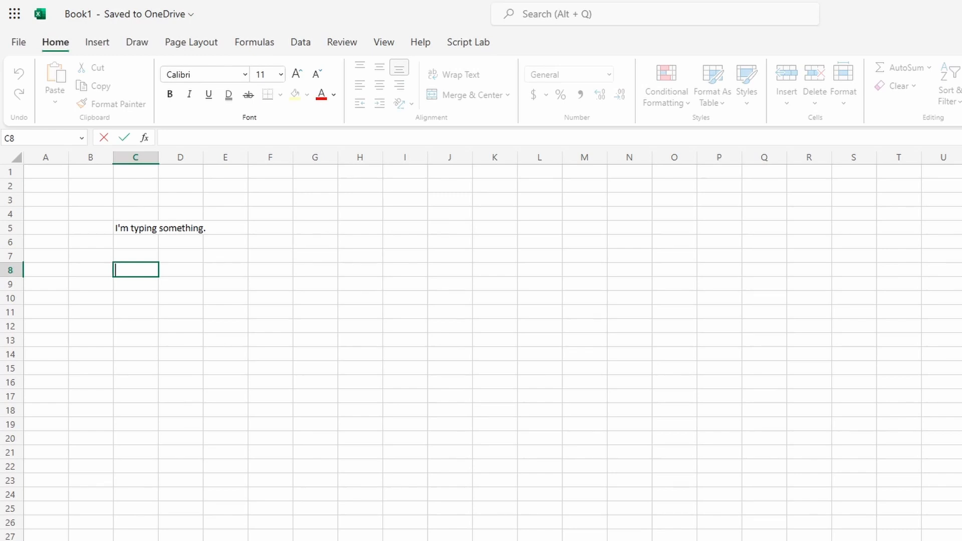
{"action": "type", "text": "I just "}
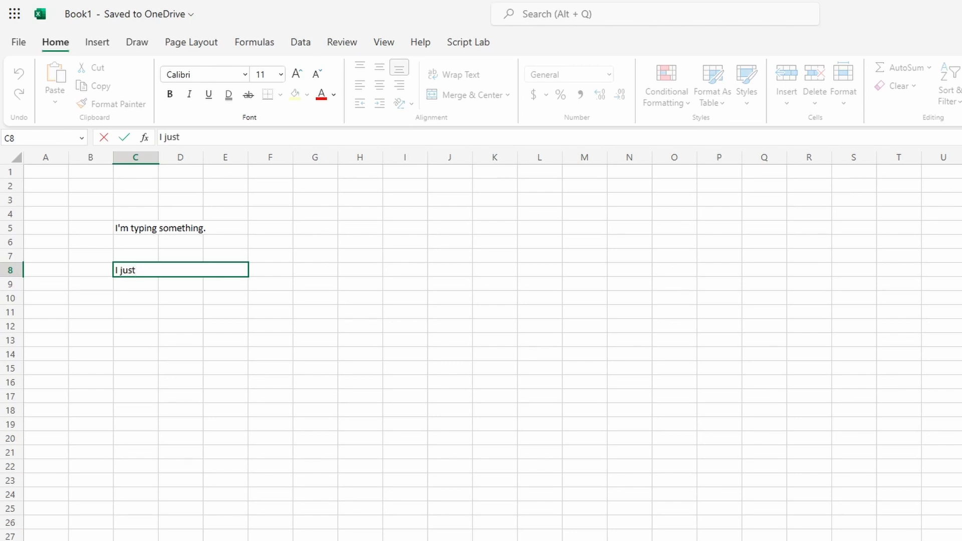
{"action": "type", "text": "double clicked"}
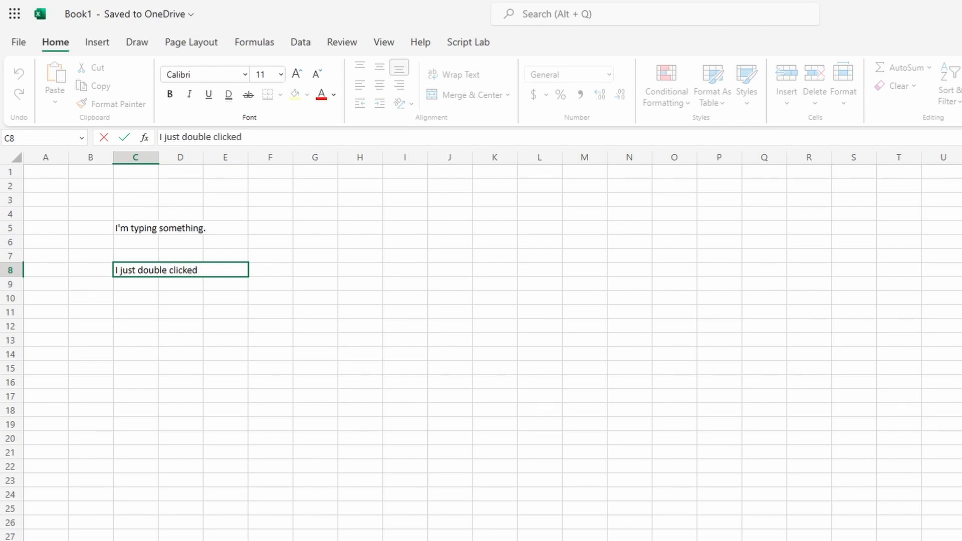
{"action": "type", "text": " this cell. It was"}
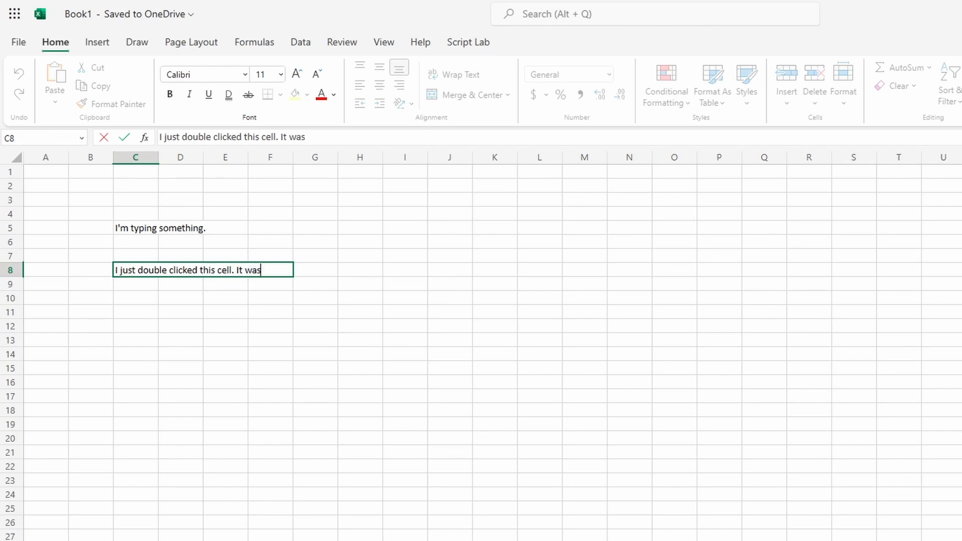
{"action": "type", "text": " blank."}
{"action": "key", "text": "Down"}
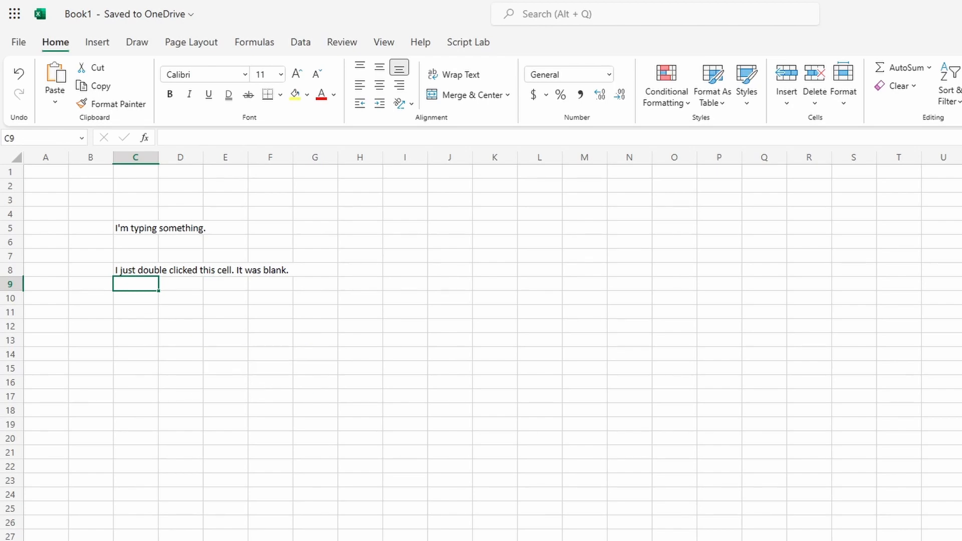
Step: In Edit mode, write "Just pressed F2 within this cell, and hitting navigation keys doesn't leave the cell." in cell C11
{"action": "left_click", "coordinate": [135, 312]}
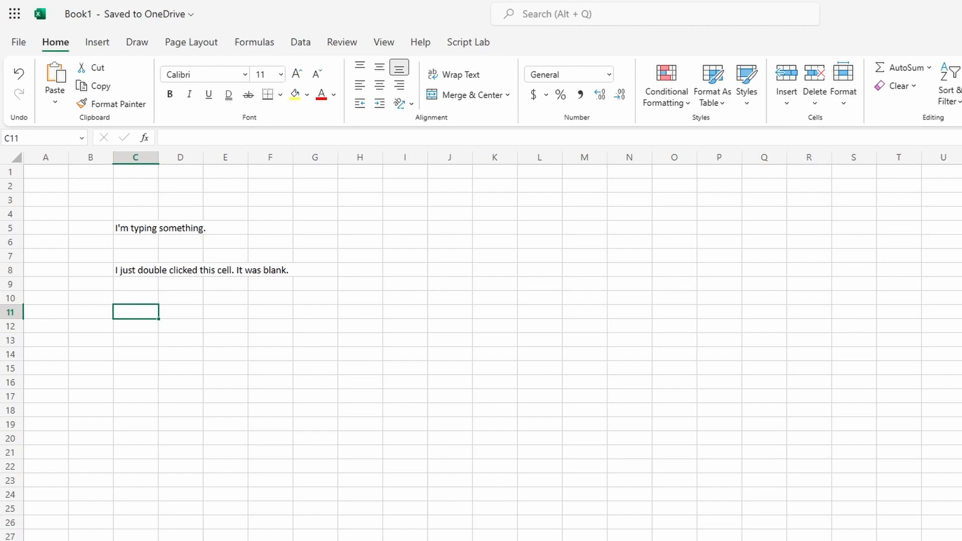
{"action": "key", "text": "F2"}
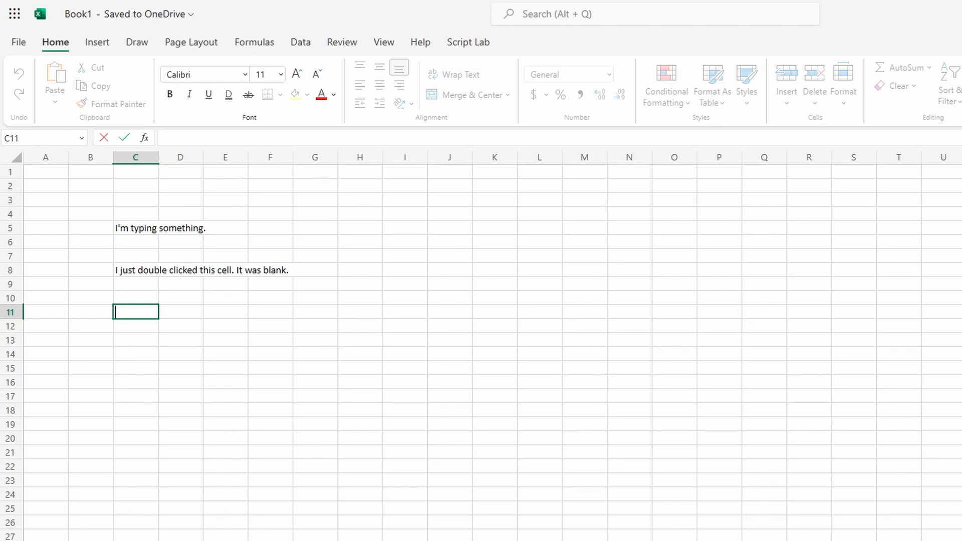
{"action": "type", "text": "Just pressed"}
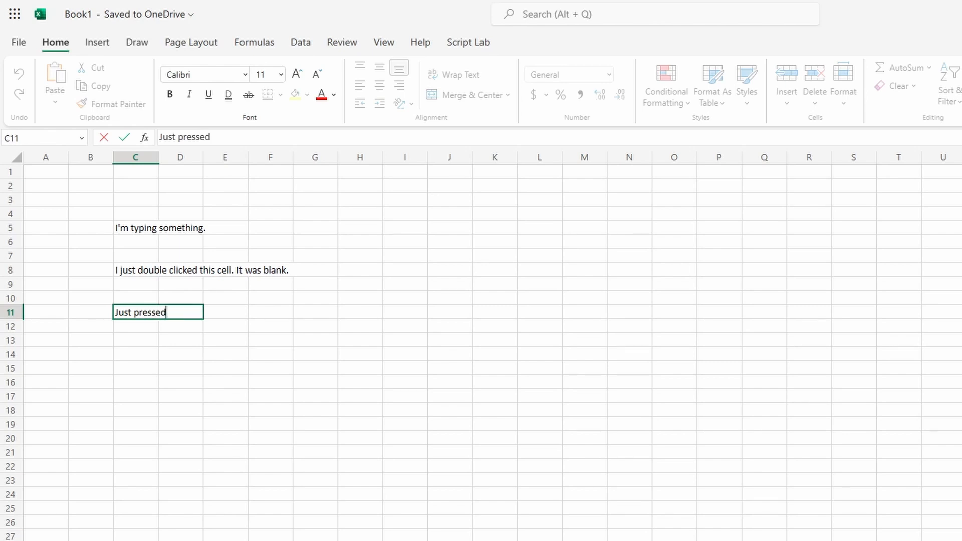
{"action": "type", "text": " F2 within th"}
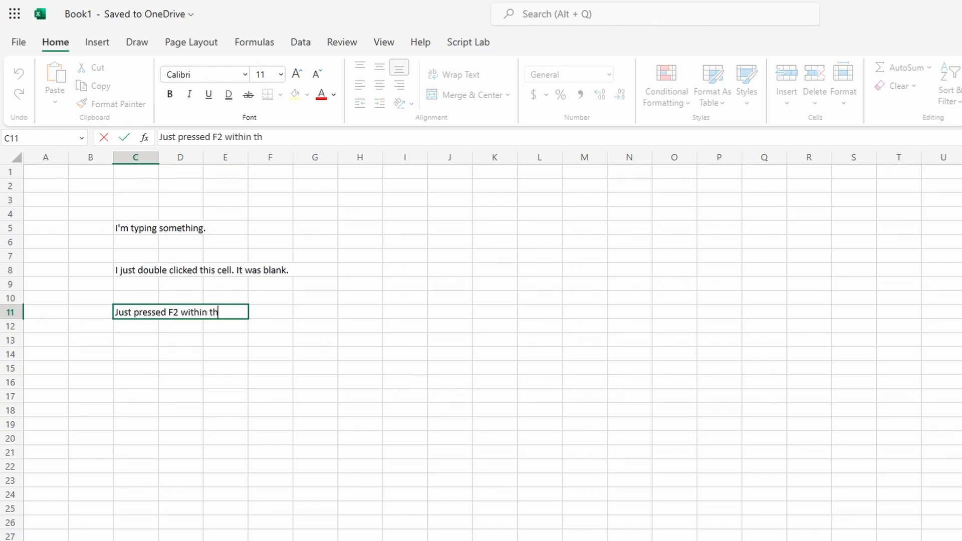
{"action": "type", "text": "is cell."}
{"action": "key", "text": "BackSpace"}
{"action": "key", "text": "BackSpace"}
{"action": "type", "text": ", and"}
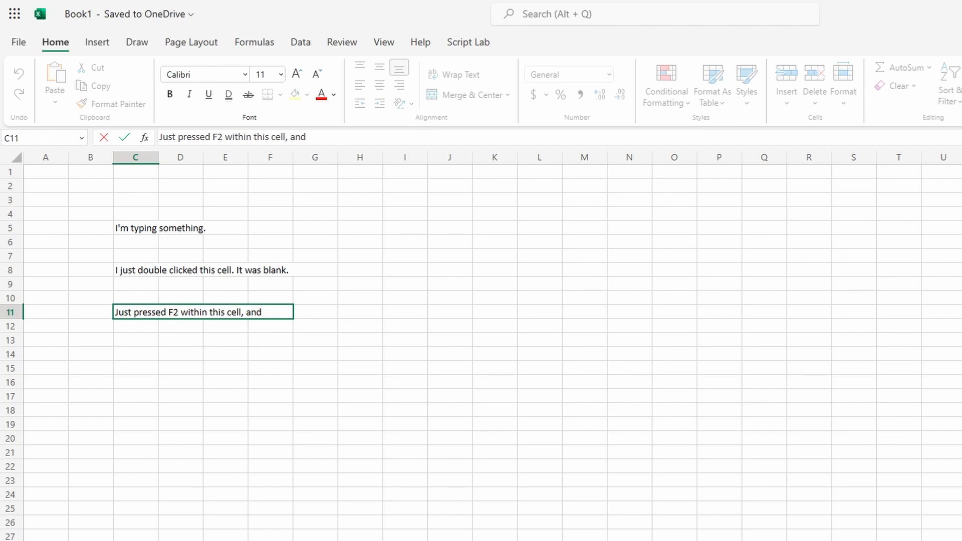
{"action": "type", "text": "hitting"}
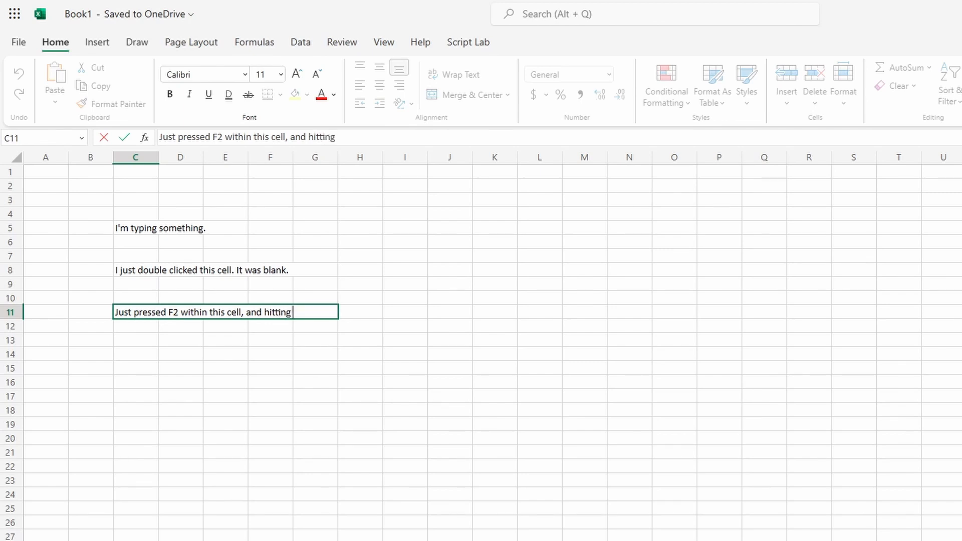
{"action": "type", "text": " navigation "}
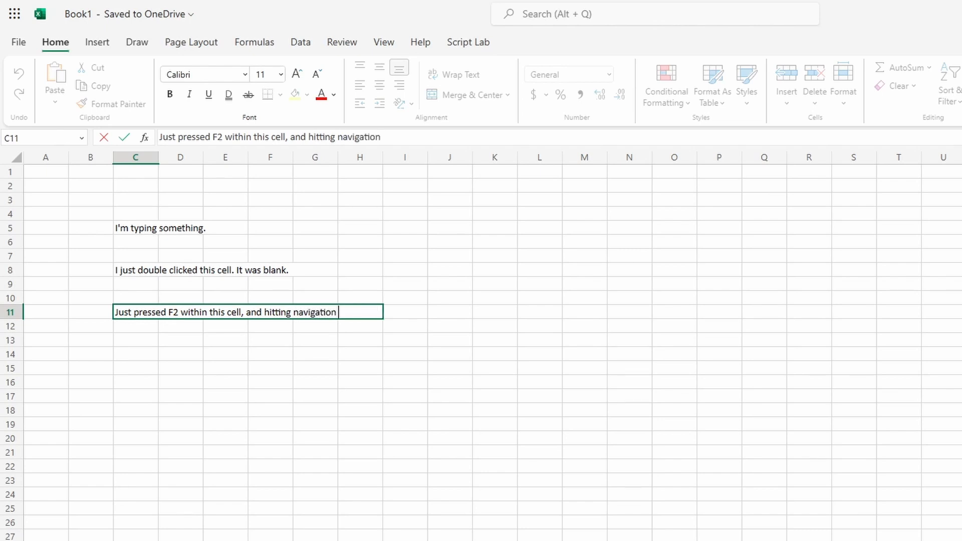
{"action": "type", "text": "keys doesn"}
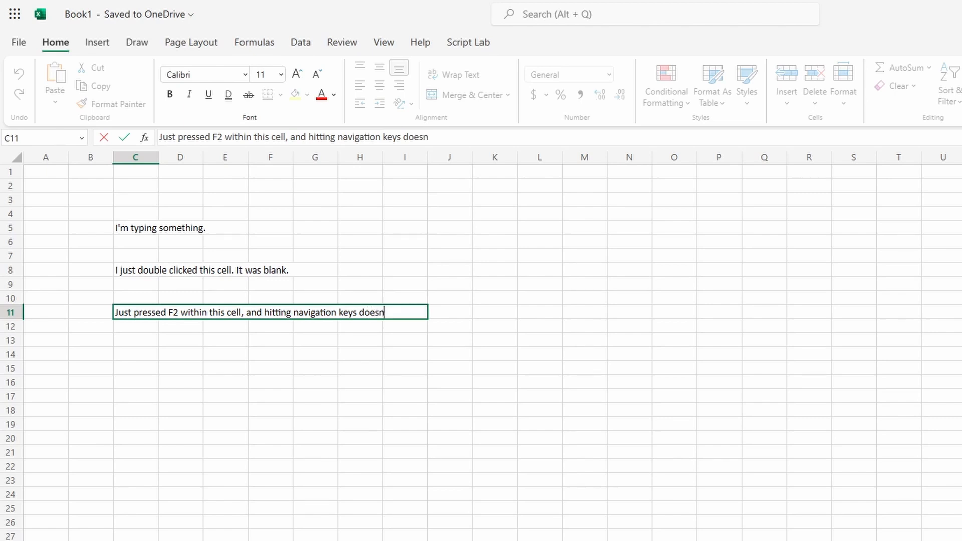
{"action": "type", "text": "'t leave the cell."}
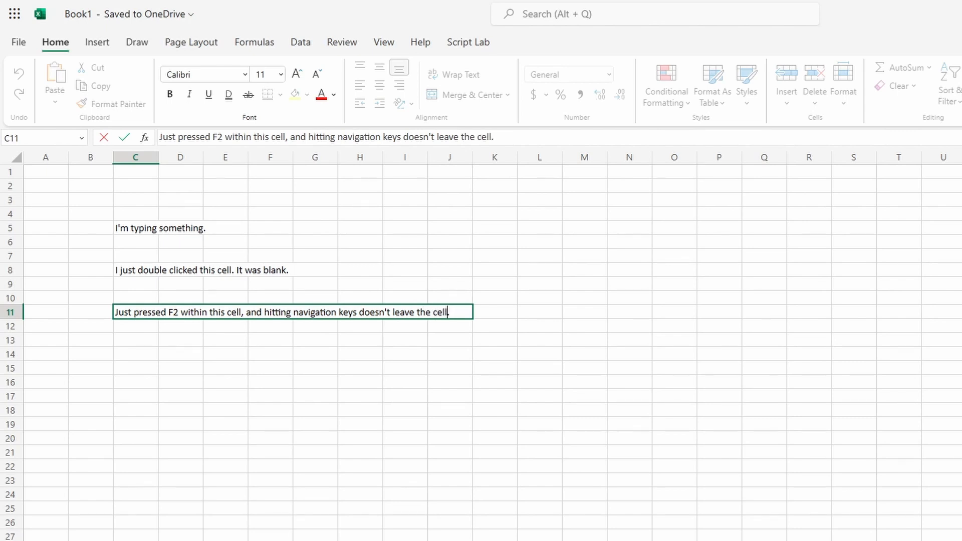
Step: Move the text cursor back and forth through C11's text, then switch to Enter mode and commit the entry by moving to C12
{"action": "key", "text": "Left"}
{"action": "key", "text": "Left"}
{"action": "key", "text": "Left"}
{"action": "key", "text": "Left"}
{"action": "key", "text": "Left"}
{"action": "key", "text": "Left"}
{"action": "key", "text": "Left"}
{"action": "key", "text": "Left"}
{"action": "key", "text": "Left"}
{"action": "key", "text": "Left"}
{"action": "key", "text": "Left"}
{"action": "key", "text": "Left"}
{"action": "key", "text": "Left"}
{"action": "key", "text": "Left"}
{"action": "key", "text": "Left"}
{"action": "key", "text": "Left"}
{"action": "key", "text": "Left"}
{"action": "key", "text": "Left"}
{"action": "key", "text": "Right"}
{"action": "key", "text": "Right"}
{"action": "key", "text": "Right"}
{"action": "key", "text": "Right"}
{"action": "key", "text": "Right"}
{"action": "key", "text": "Right"}
{"action": "key", "text": "Right"}
{"action": "key", "text": "Right"}
{"action": "key", "text": "Right"}
{"action": "key", "text": "Right"}
{"action": "key", "text": "Right"}
{"action": "key", "text": "Right"}
{"action": "key", "text": "Home"}
{"action": "key", "text": "End"}
{"action": "key", "text": "F2"}
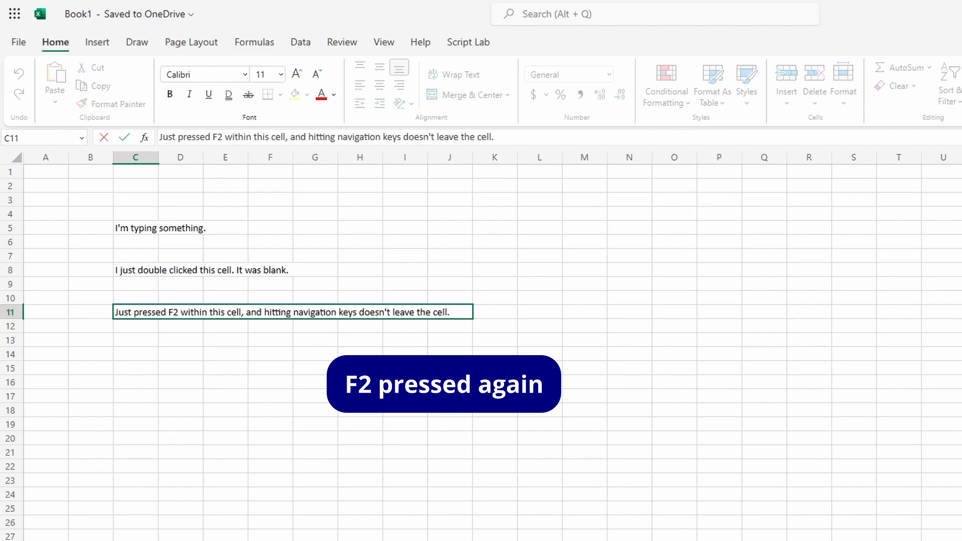
{"action": "key", "text": "Down"}
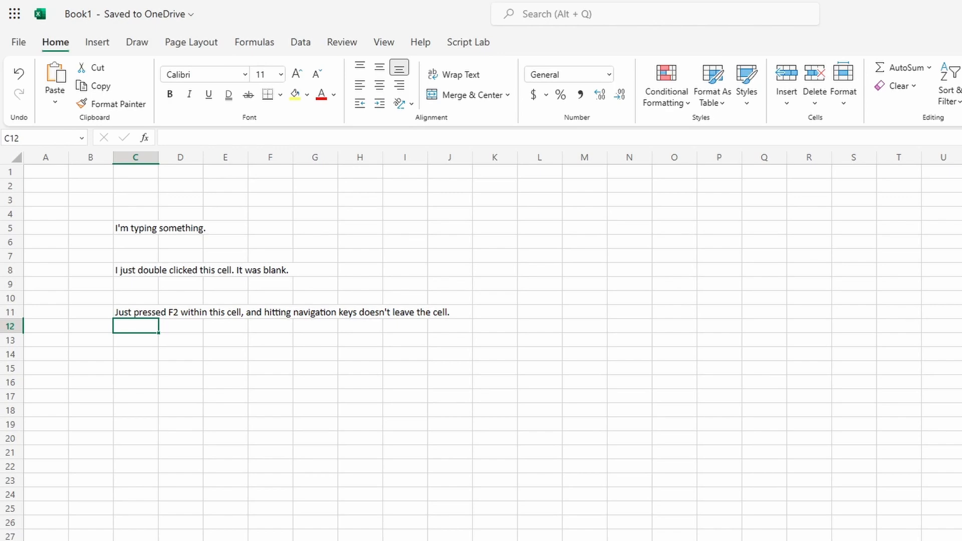
Step: Edit cell C8 to remove the sentence "It was blank." from the end of its text
{"action": "key", "text": "Up"}
{"action": "key", "text": "Up"}
{"action": "key", "text": "Up"}
{"action": "key", "text": "Up"}
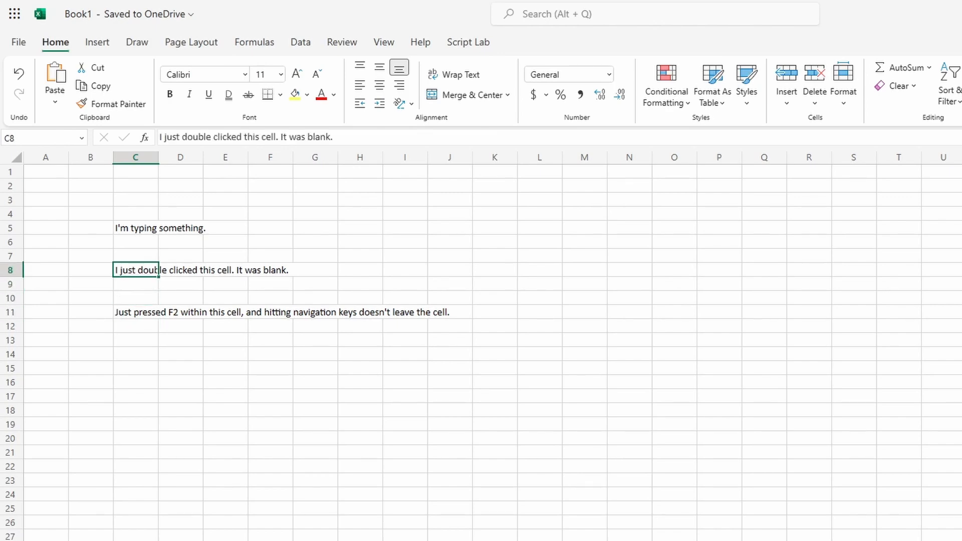
{"action": "key", "text": "F2"}
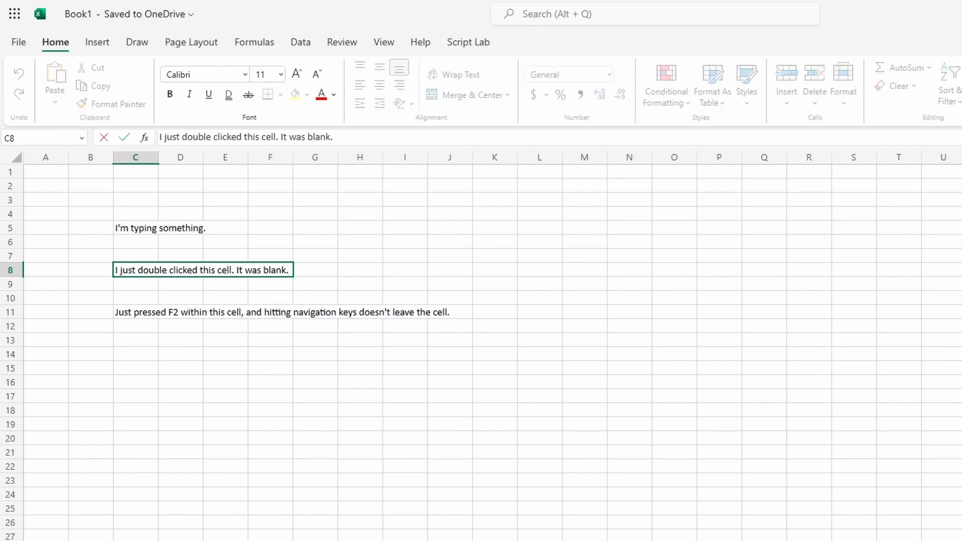
{"action": "key", "text": "BackSpace"}
{"action": "key", "text": "BackSpace"}
{"action": "key", "text": "BackSpace"}
{"action": "key", "text": "BackSpace"}
{"action": "key", "text": "BackSpace"}
{"action": "key", "text": "BackSpace"}
{"action": "key", "text": "BackSpace"}
{"action": "key", "text": "BackSpace"}
{"action": "key", "text": "BackSpace"}
{"action": "key", "text": "BackSpace"}
{"action": "key", "text": "BackSpace"}
{"action": "key", "text": "BackSpace"}
{"action": "key", "text": "BackSpace"}
{"action": "key", "text": "BackSpace"}
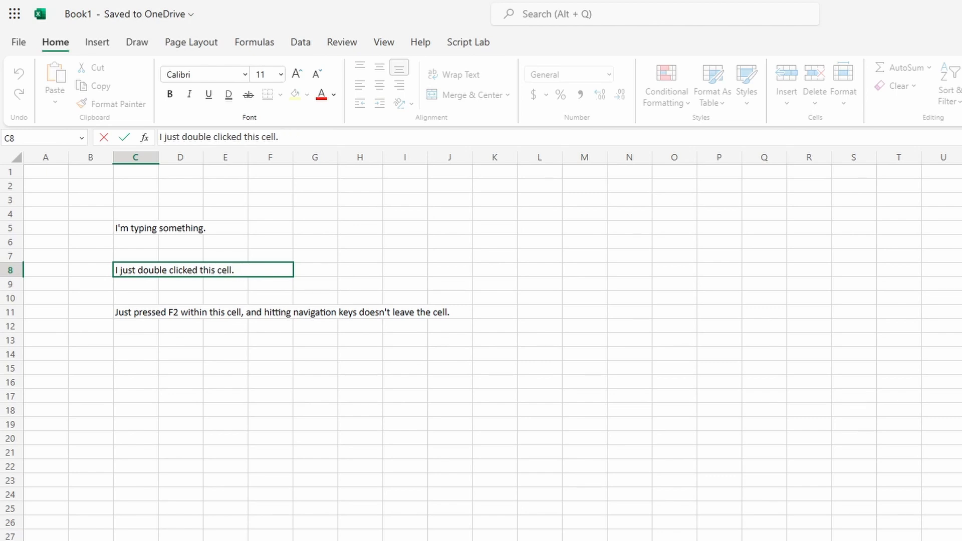
{"action": "key", "text": "Return"}
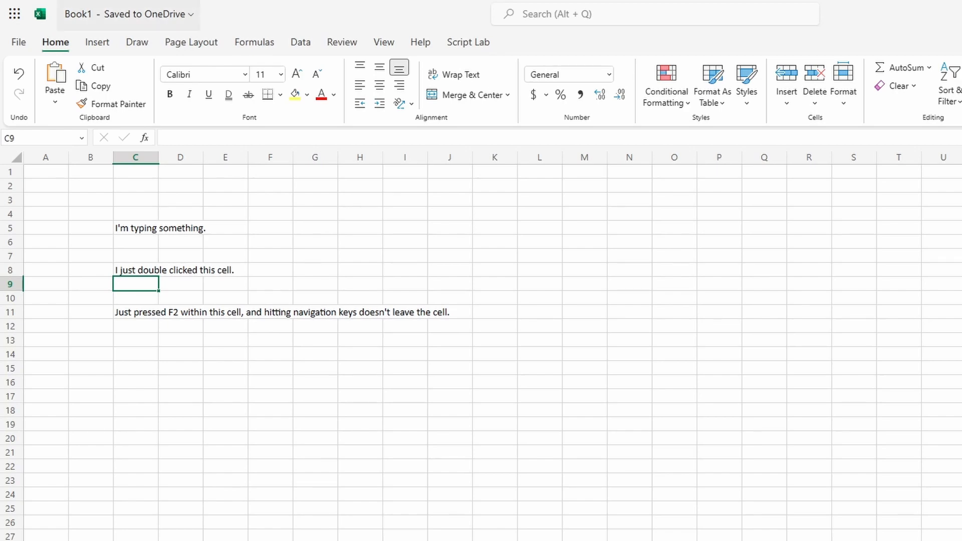
Step: Reopen cell C11 in Edit mode, move the text cursor through its text and to both ends, and close the cell without changes
{"action": "key", "text": "Down"}
{"action": "key", "text": "Down"}
{"action": "key", "text": "F2"}
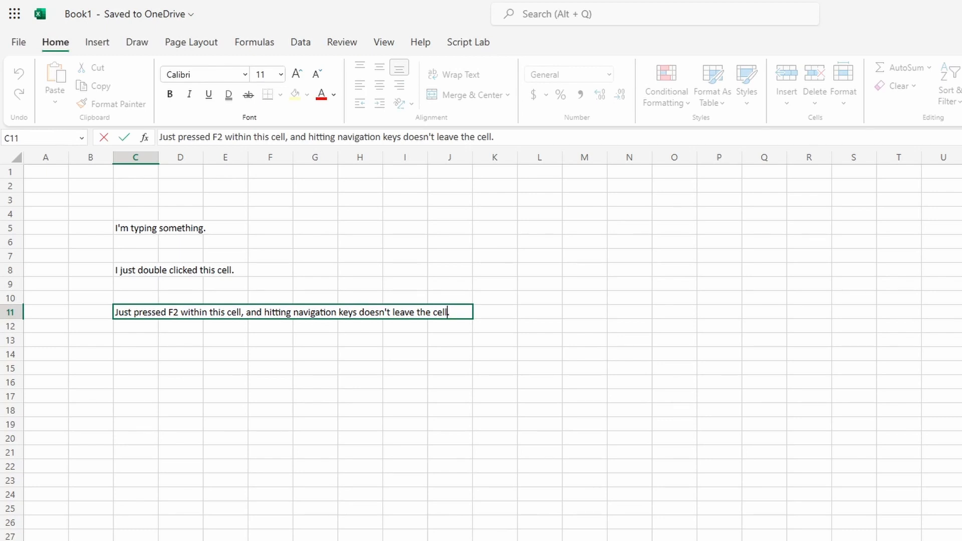
{"action": "key", "text": "Left"}
{"action": "key", "text": "Left"}
{"action": "key", "text": "Left"}
{"action": "key", "text": "Left"}
{"action": "key", "text": "Left"}
{"action": "key", "text": "Left"}
{"action": "key", "text": "Left"}
{"action": "key", "text": "Left"}
{"action": "key", "text": "Left"}
{"action": "key", "text": "Left"}
{"action": "key", "text": "Left"}
{"action": "key", "text": "Left"}
{"action": "key", "text": "Left"}
{"action": "key", "text": "Left"}
{"action": "key", "text": "Left"}
{"action": "key", "text": "Left"}
{"action": "key", "text": "Left"}
{"action": "key", "text": "Left"}
{"action": "key", "text": "Left"}
{"action": "key", "text": "Left"}
{"action": "key", "text": "Left"}
{"action": "key", "text": "Left"}
{"action": "key", "text": "Left"}
{"action": "key", "text": "Left"}
{"action": "key", "text": "Right"}
{"action": "key", "text": "Right"}
{"action": "key", "text": "Right"}
{"action": "key", "text": "Right"}
{"action": "key", "text": "Right"}
{"action": "key", "text": "Right"}
{"action": "key", "text": "Right"}
{"action": "key", "text": "Right"}
{"action": "key", "text": "Right"}
{"action": "key", "text": "Right"}
{"action": "key", "text": "Right"}
{"action": "key", "text": "Right"}
{"action": "key", "text": "Right"}
{"action": "key", "text": "Right"}
{"action": "key", "text": "Right"}
{"action": "key", "text": "Right"}
{"action": "key", "text": "Right"}
{"action": "key", "text": "Right"}
{"action": "key", "text": "Right"}
{"action": "key", "text": "Home"}
{"action": "key", "text": "End"}
{"action": "key", "text": "Return"}
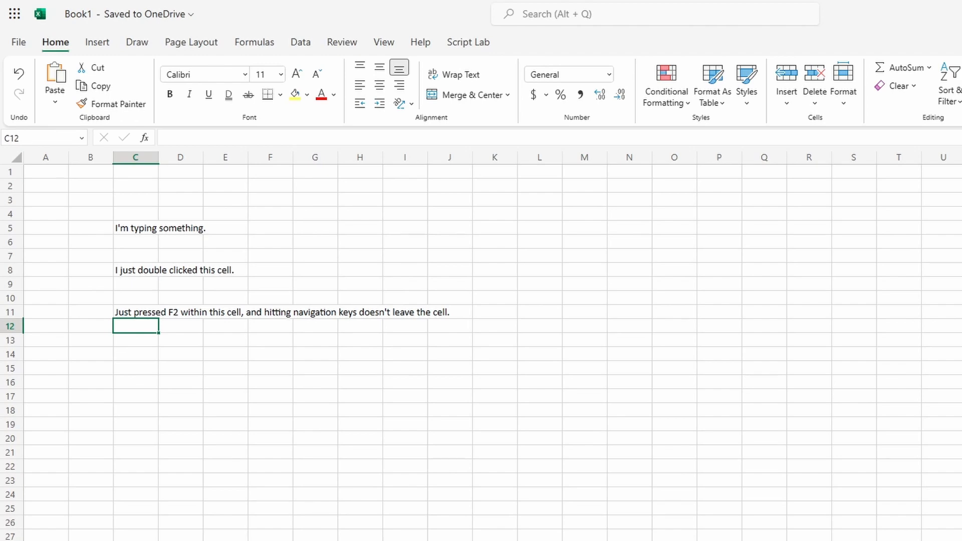
Step: Enter "In formula bar." for cell C15 through the formula bar, moving the text cursor within the text before committing
{"action": "left_click", "coordinate": [136, 368]}
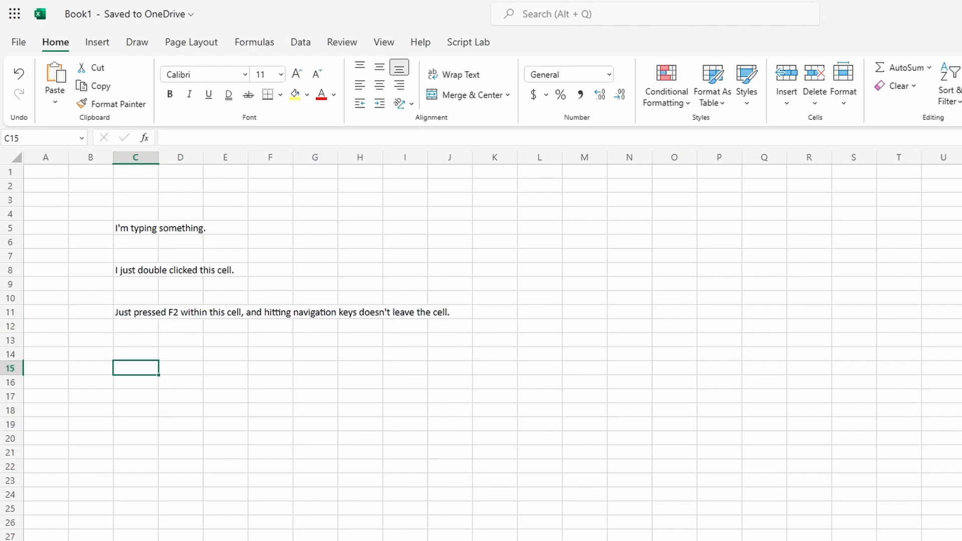
{"action": "left_click", "coordinate": [160, 138]}
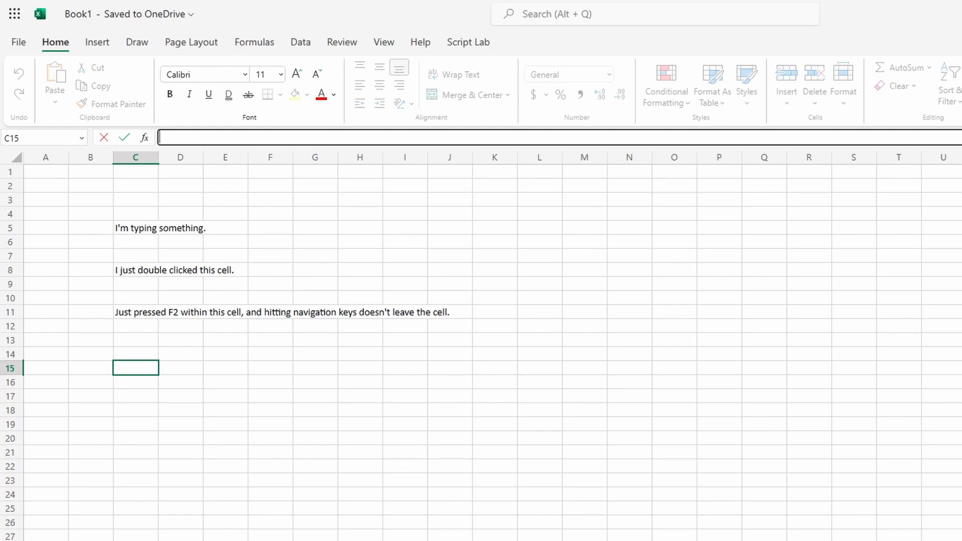
{"action": "type", "text": "In formula bar"}
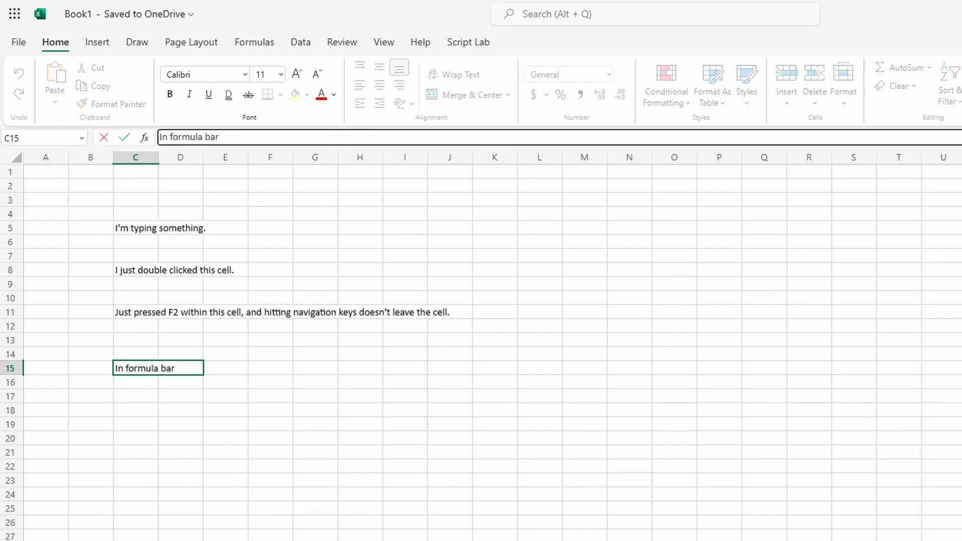
{"action": "type", "text": "."}
{"action": "key", "text": "Left"}
{"action": "key", "text": "Left"}
{"action": "key", "text": "Left"}
{"action": "key", "text": "Left"}
{"action": "key", "text": "Left"}
{"action": "key", "text": "Left"}
{"action": "key", "text": "Left"}
{"action": "key", "text": "Left"}
{"action": "key", "text": "Right"}
{"action": "key", "text": "Right"}
{"action": "key", "text": "Return"}
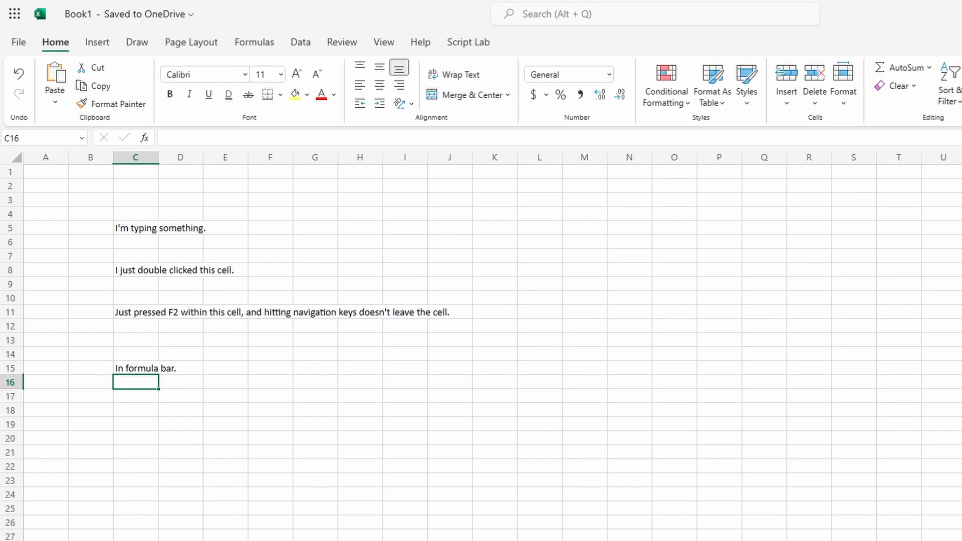
Step: Enter the formula =LEN(C8) in cell C3, choosing the C8 reference by moving from cell to cell
{"action": "left_click", "coordinate": [135, 200]}
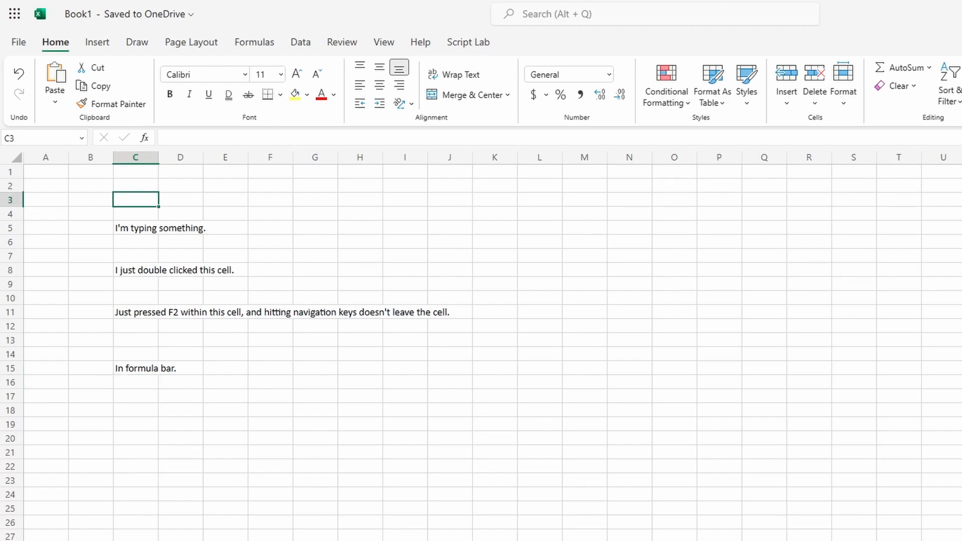
{"action": "type", "text": "="}
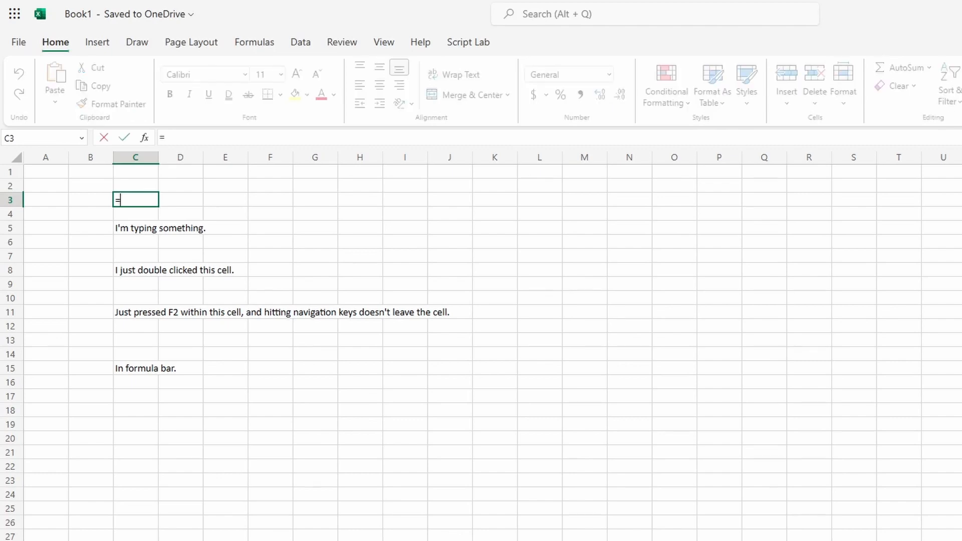
{"action": "type", "text": "len"}
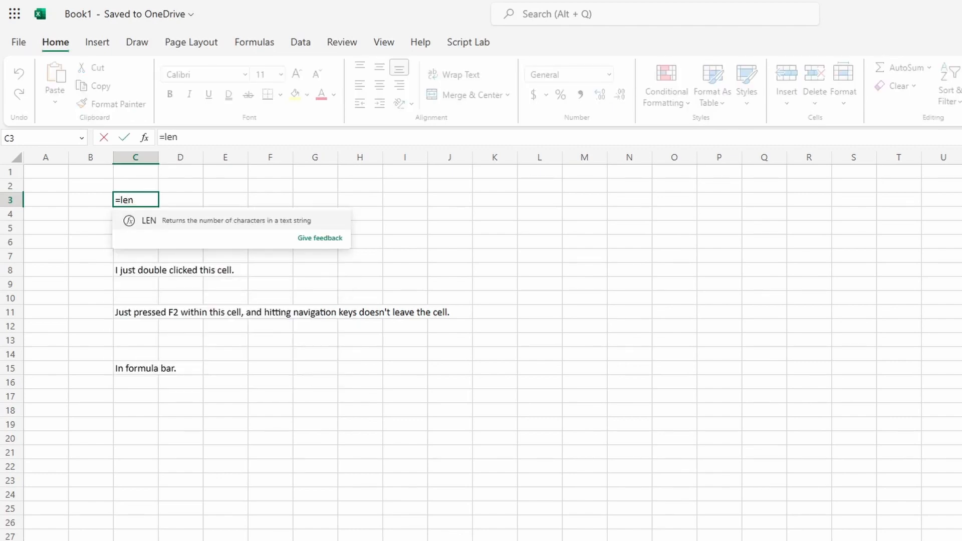
{"action": "key", "text": "Tab"}
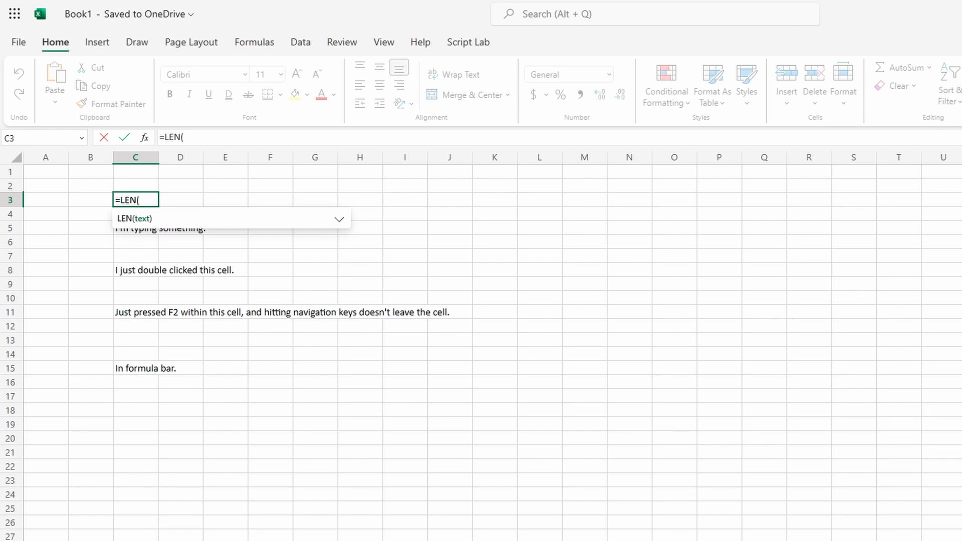
{"action": "key", "text": "Down"}
{"action": "key", "text": "Down"}
{"action": "key", "text": "Down"}
{"action": "key", "text": "Down"}
{"action": "key", "text": "Down"}
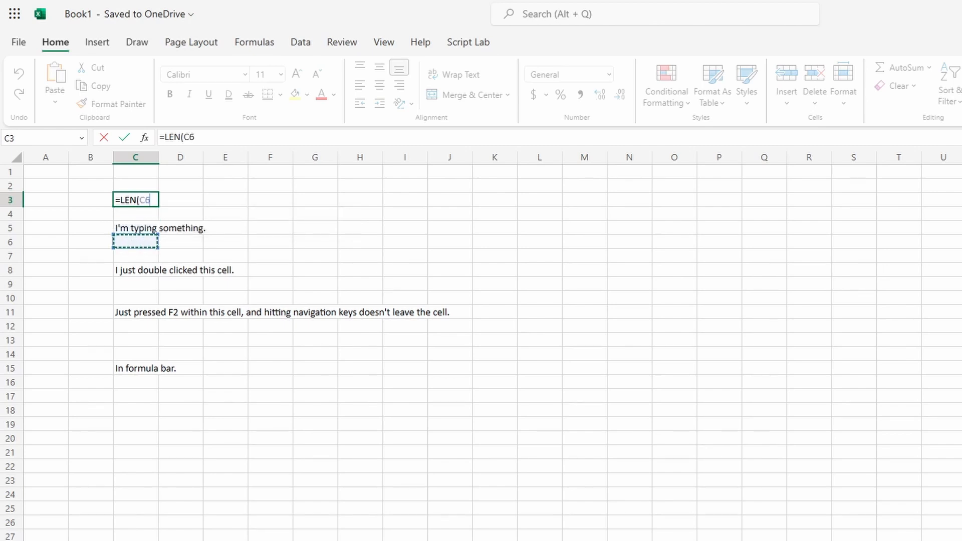
{"action": "type", "text": ")"}
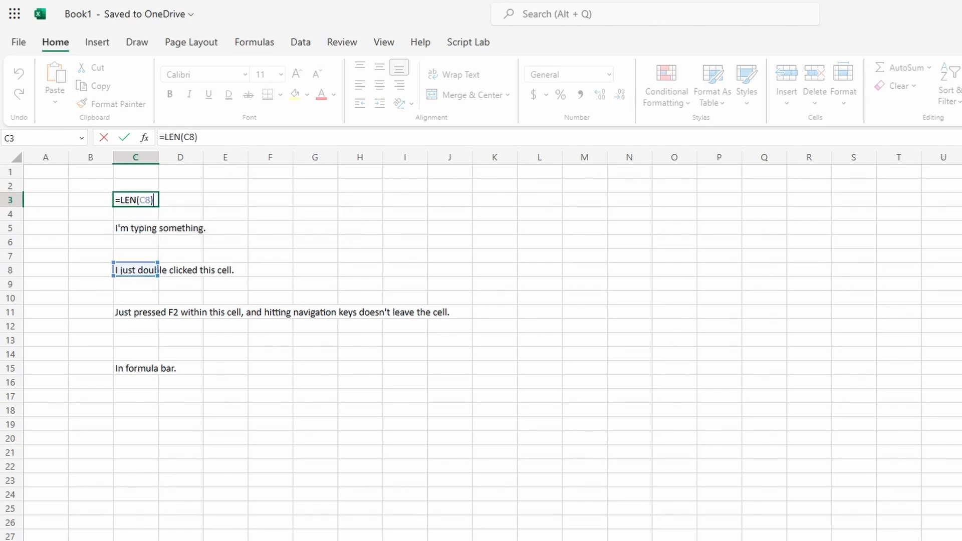
{"action": "key", "text": "Return"}
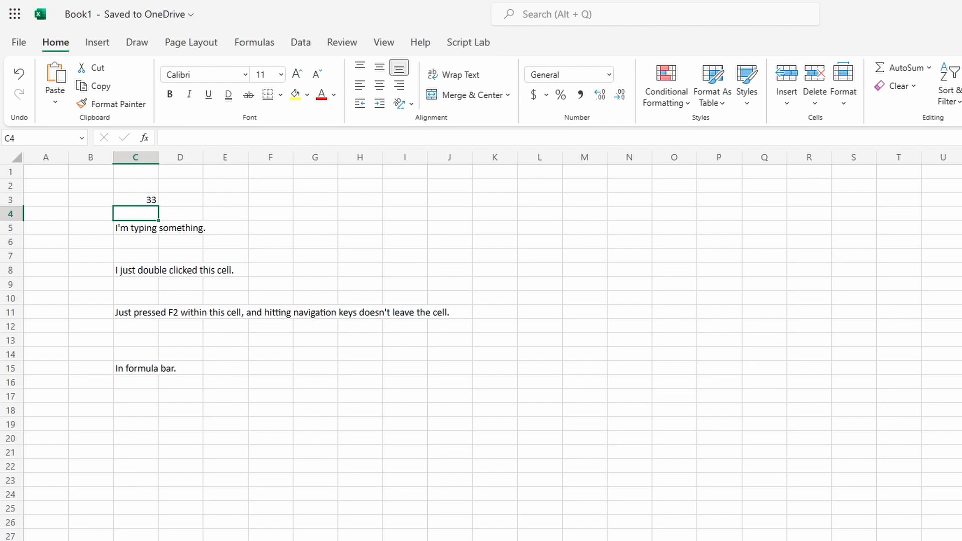
Step: Edit the LEN formula in cell C3 to reference cell C11, picking that cell directly in the sheet
{"action": "left_click", "coordinate": [136, 199]}
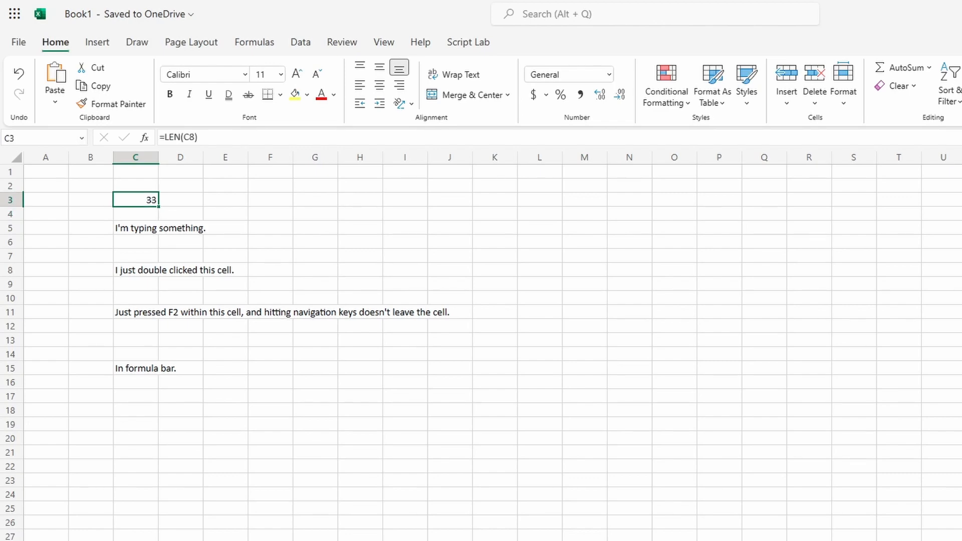
{"action": "key", "text": "F2"}
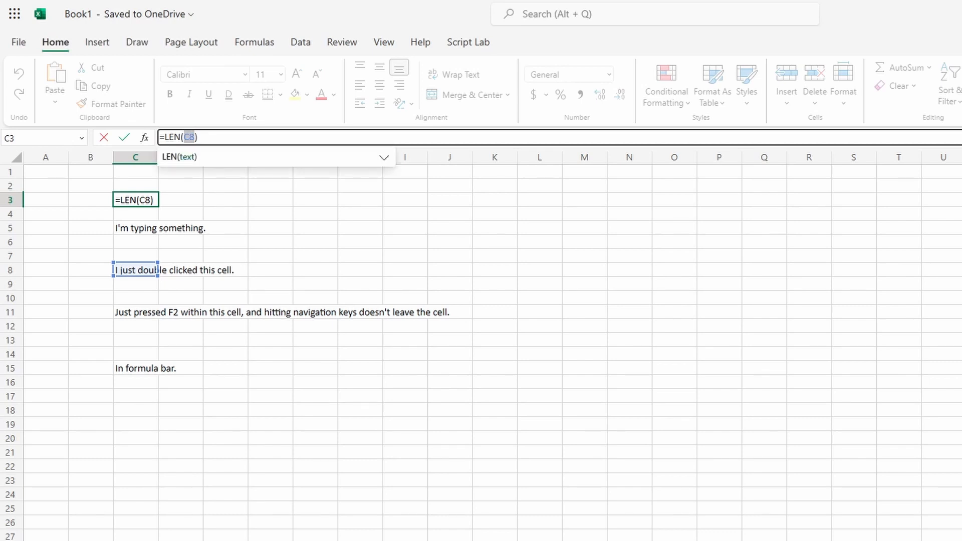
{"action": "left_click", "coordinate": [136, 312]}
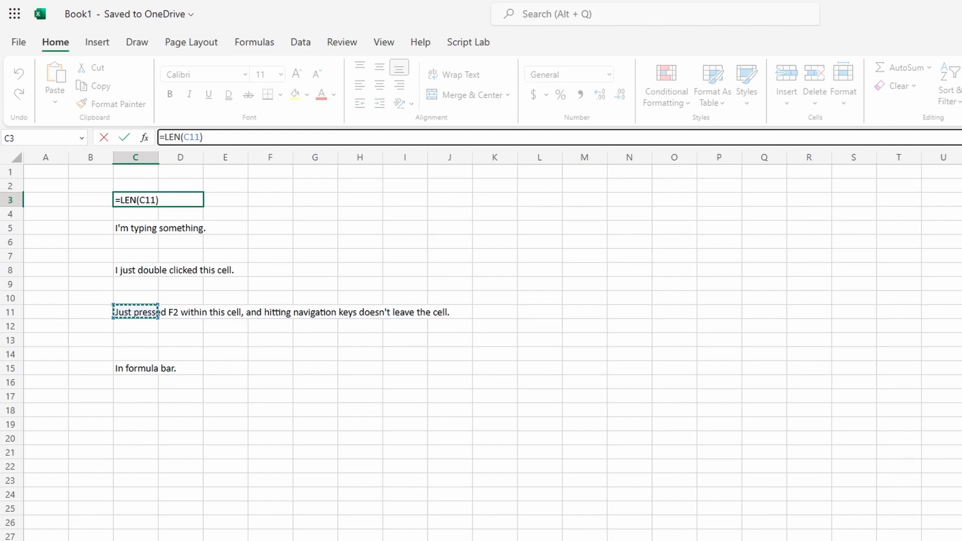
{"action": "key", "text": "Return"}
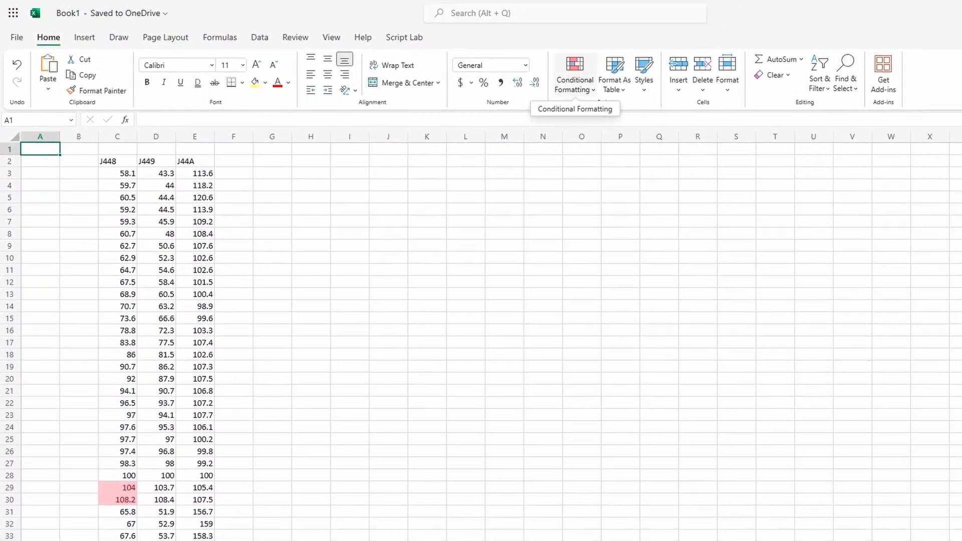
Step: Open the conditional formatting rule manager and list the rules for this sheet
{"action": "left_click", "coordinate": [595, 75]}
{"action": "left_click", "coordinate": [578, 241]}
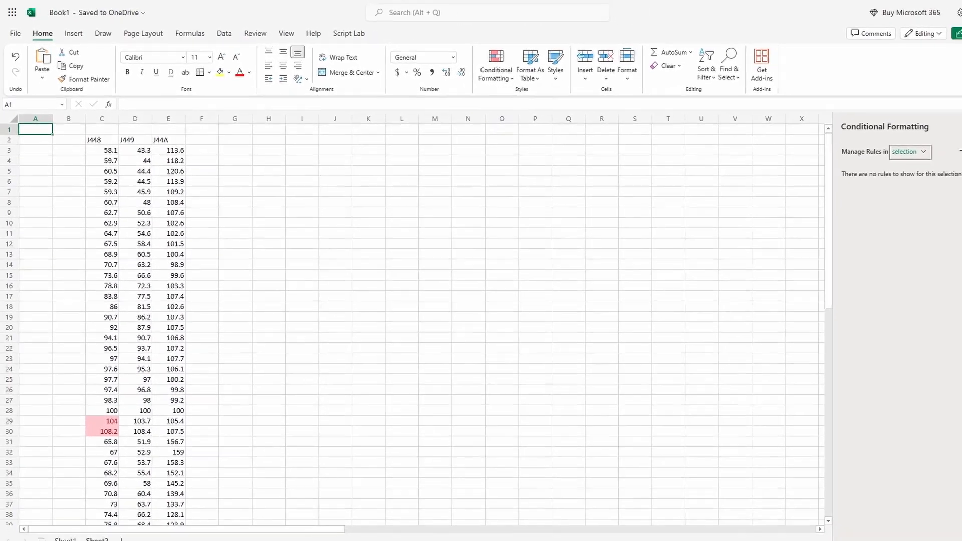
{"action": "left_click", "coordinate": [876, 146]}
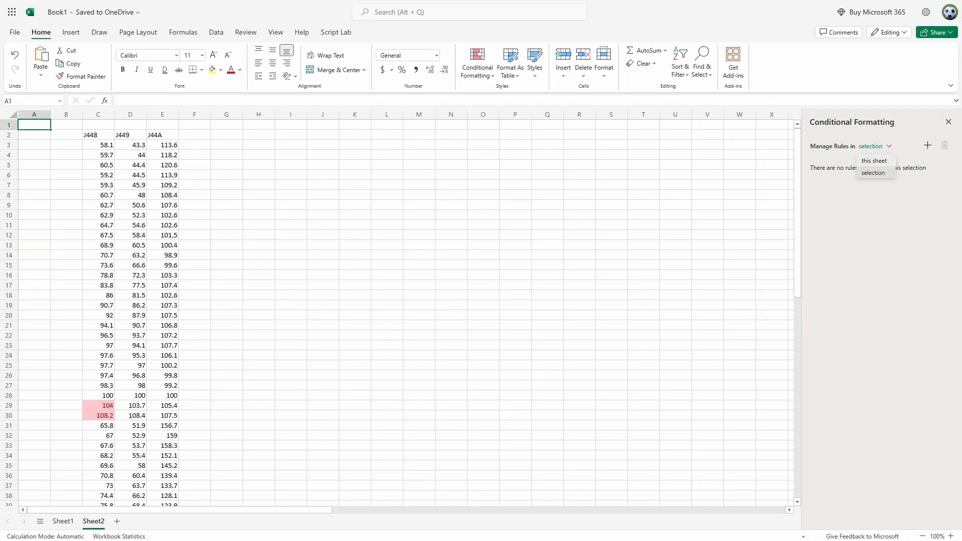
{"action": "left_click", "coordinate": [875, 160]}
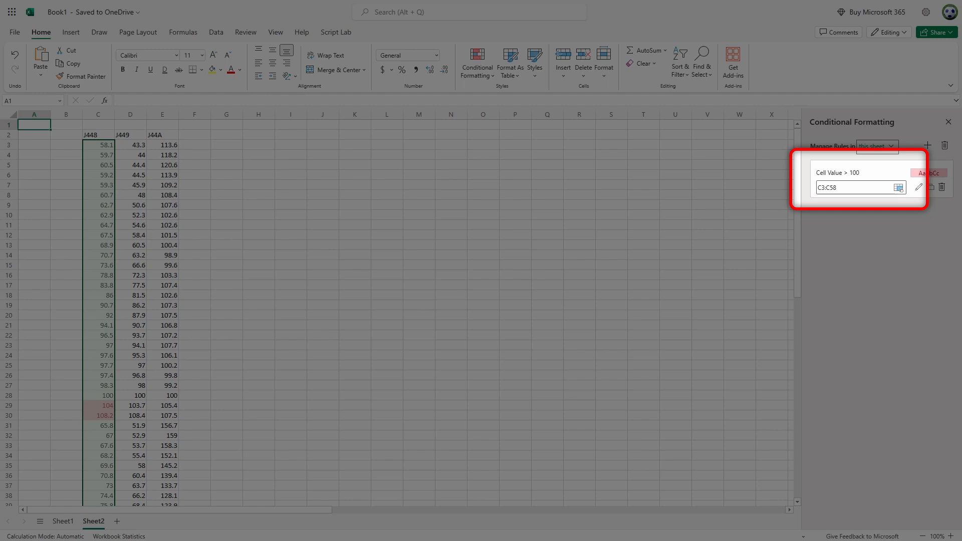
Step: Replace the range of the Cell Value > 100 rule by starting at C3 and extending the selection down to C58
{"action": "left_click", "coordinate": [855, 187]}
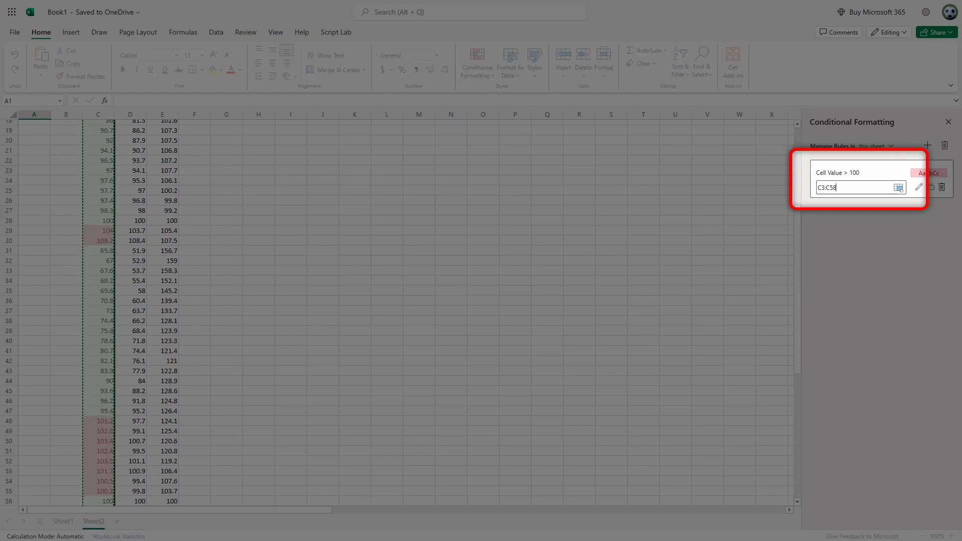
{"action": "type", "text": "B3"}
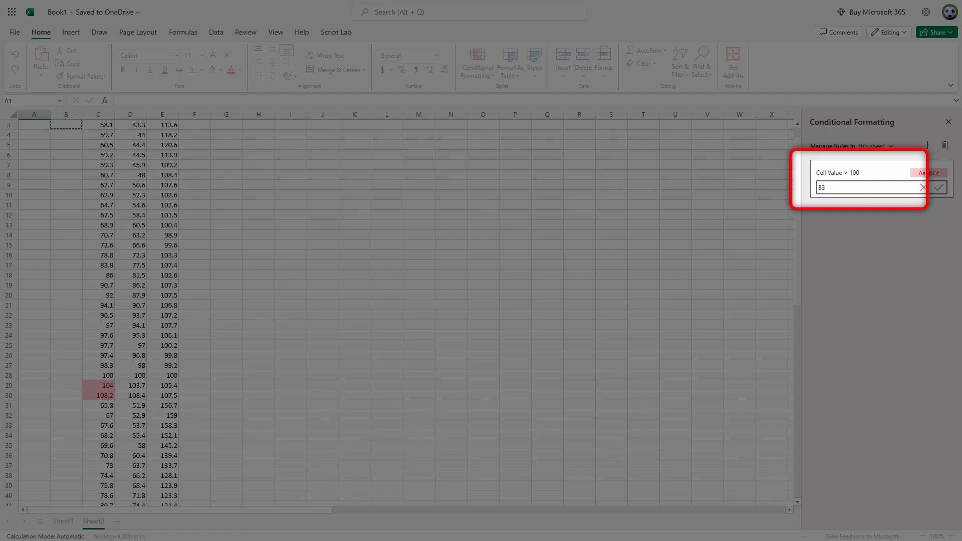
{"action": "key", "text": "BackSpace"}
{"action": "key", "text": "BackSpace"}
{"action": "type", "text": "C3"}
{"action": "key", "text": "Up"}
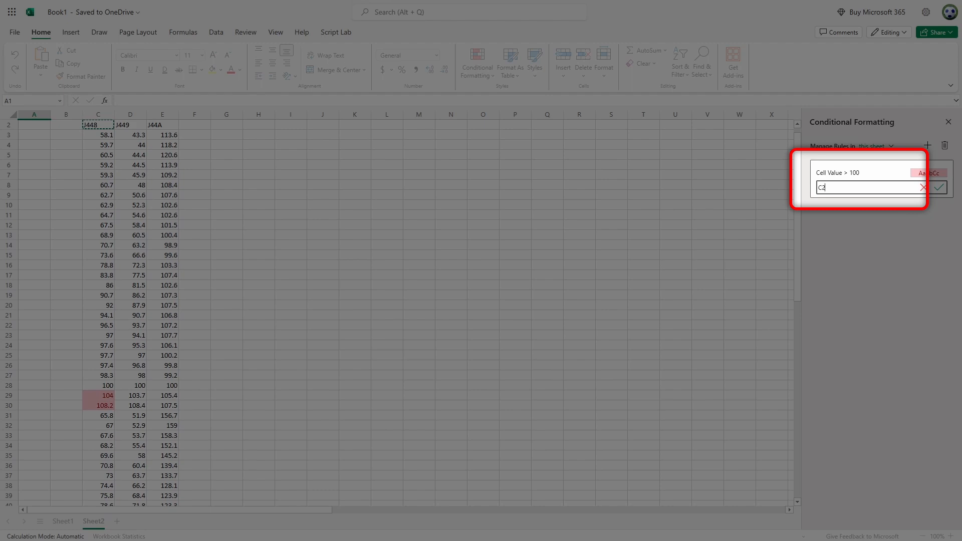
{"action": "key", "text": "Down"}
{"action": "key", "text": "ctrl+shift+Down"}
{"action": "key", "text": "Return"}
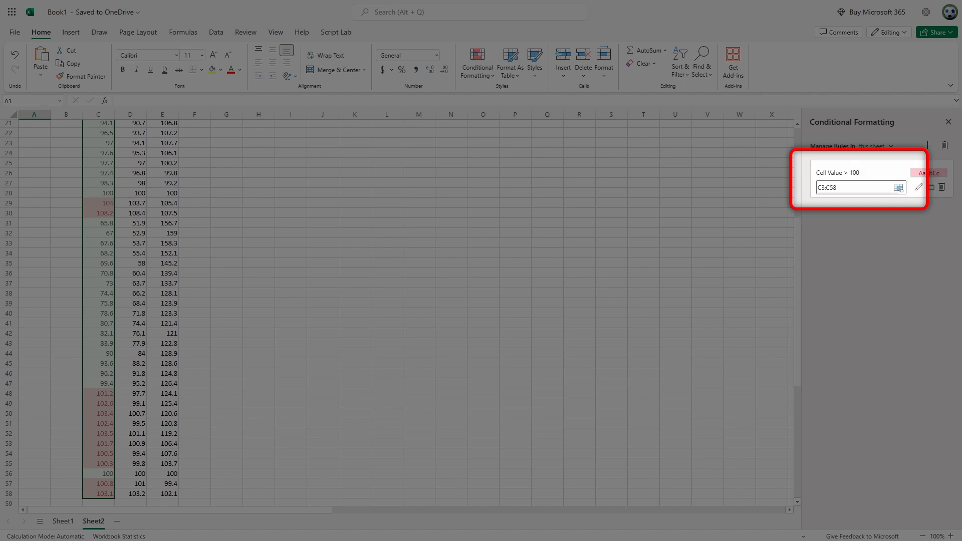
Step: Edit the range of the Cell Value > 100 rule to C3:E58 and apply it
{"action": "left_click", "coordinate": [854, 187]}
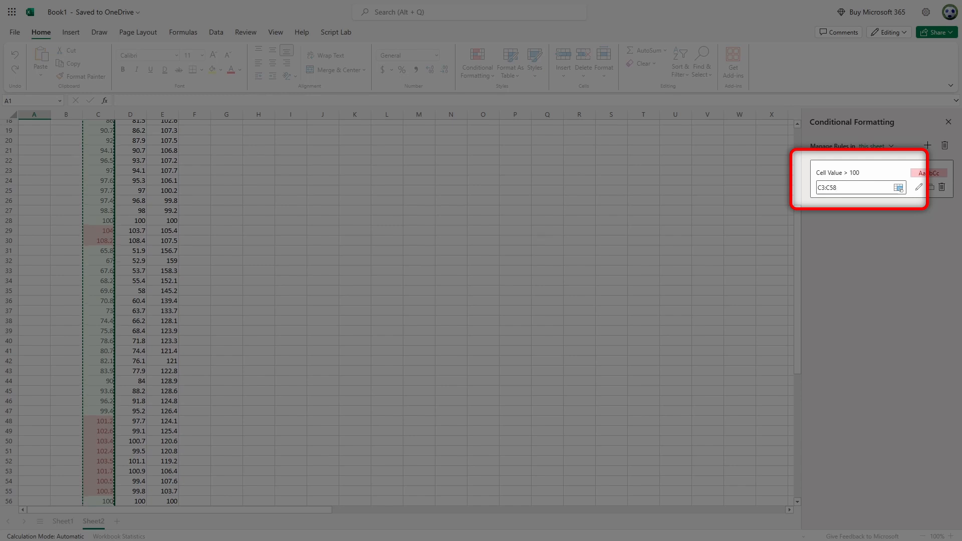
{"action": "left_click", "coordinate": [829, 187]}
{"action": "key", "text": "BackSpace"}
{"action": "type", "text": "E"}
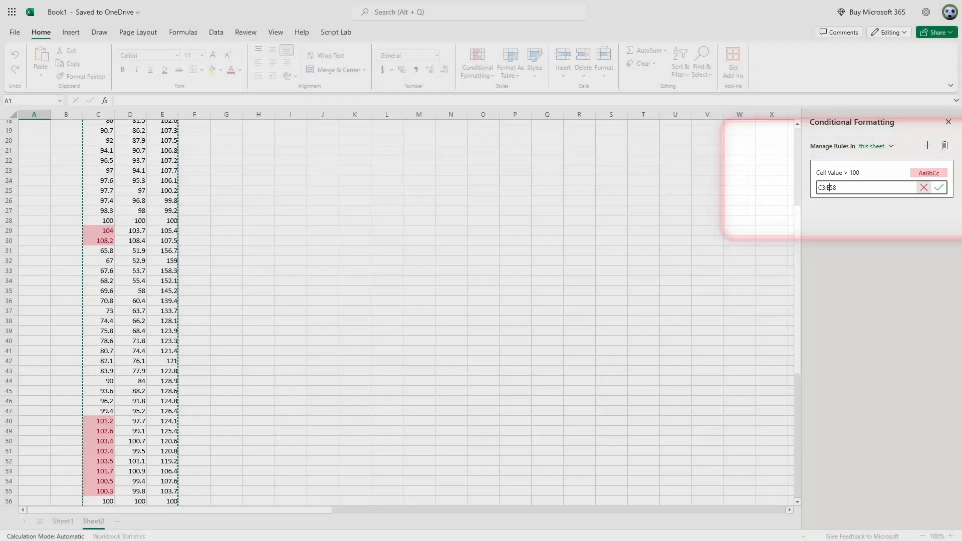
{"action": "left_click", "coordinate": [939, 188]}
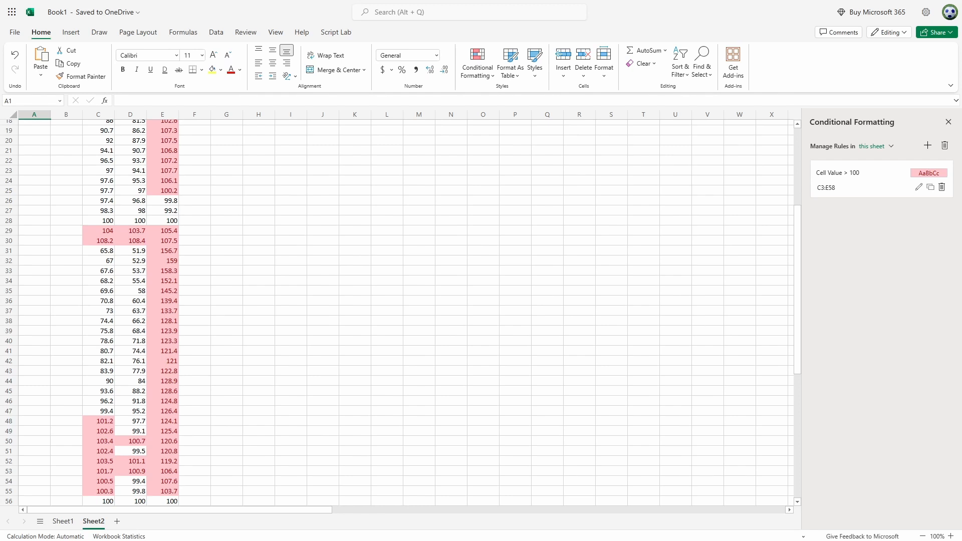
{"action": "scroll", "coordinate": [401, 310], "scroll_direction": "up", "scroll_amount": 6}
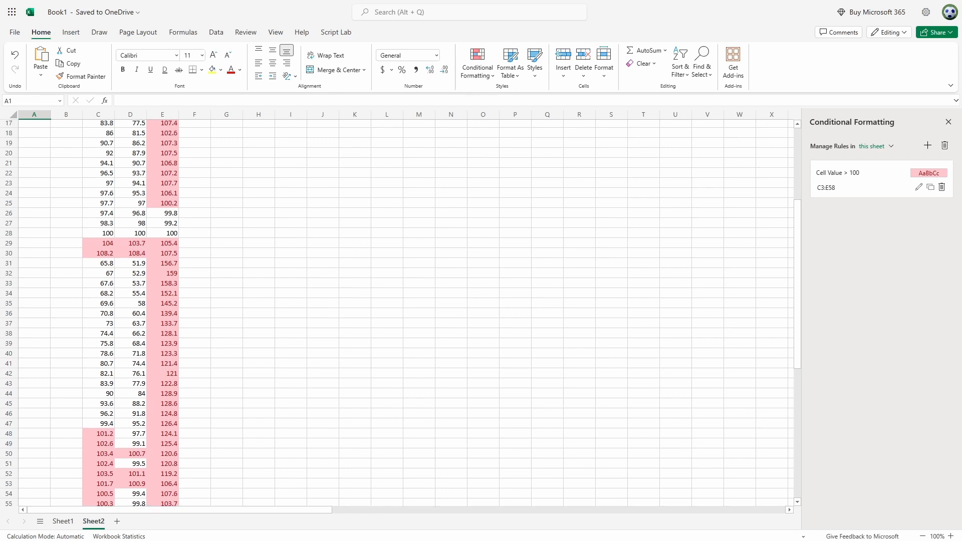